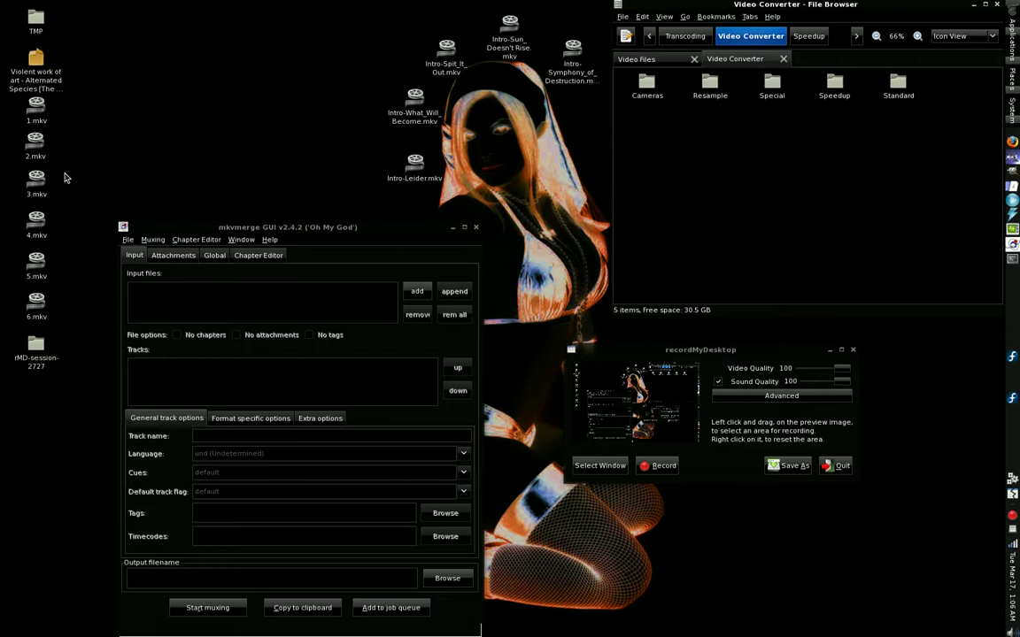
Select clips 3.mkv–6.mkv, then move recordMyDesktop to the top left above mkvmerge
left_click_drag(72, 163, 3, 319)
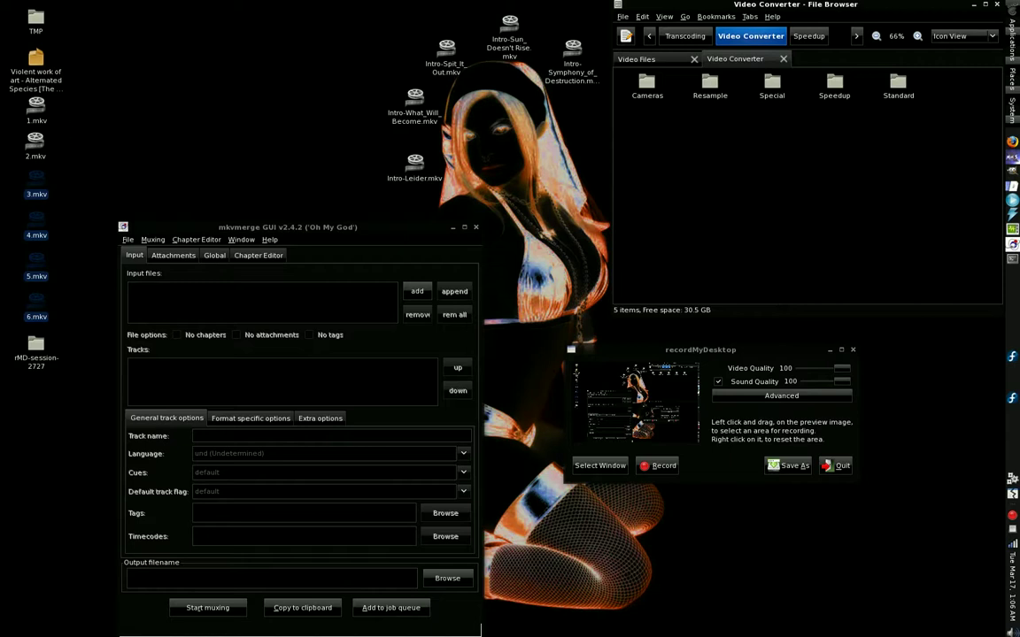
left_click(702, 357)
left_click_drag(704, 357, 303, 65)
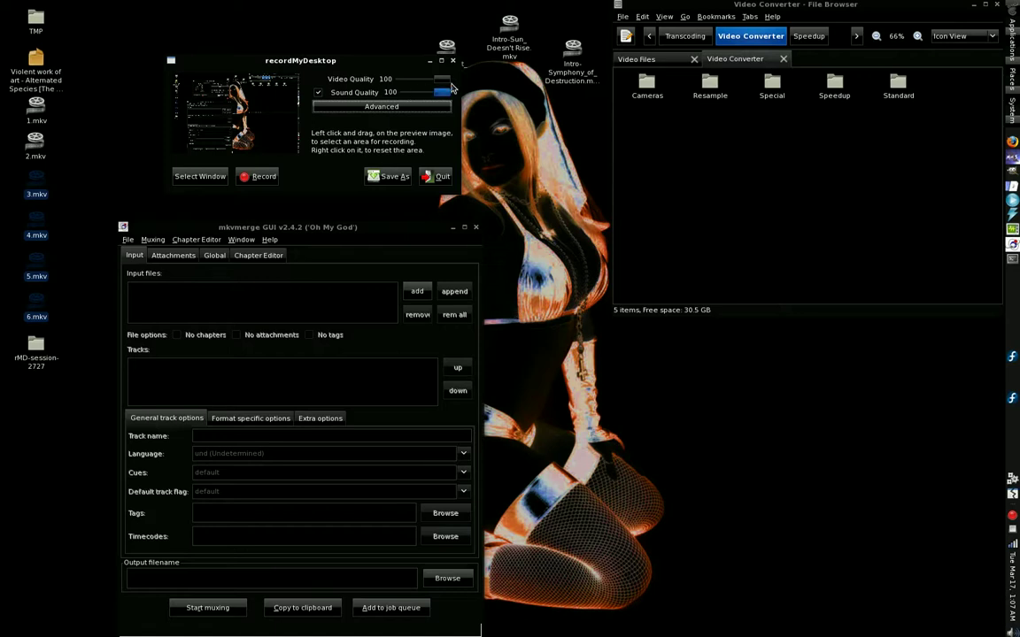
Close the recordMyDesktop window to uncover the desktop clips behind it
left_click(453, 60)
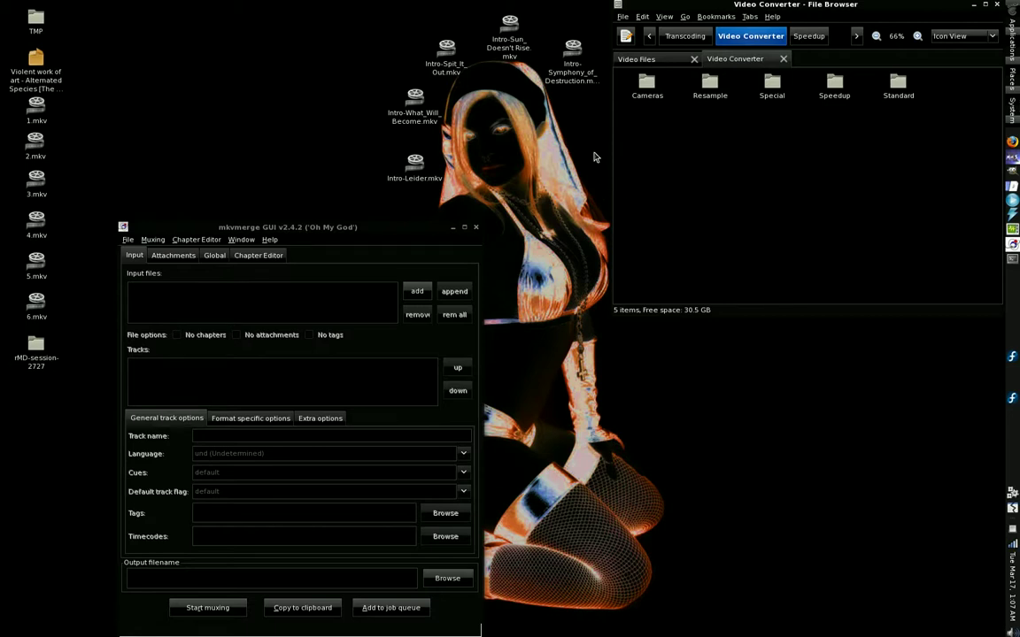
left_click_drag(595, 132, 508, 218)
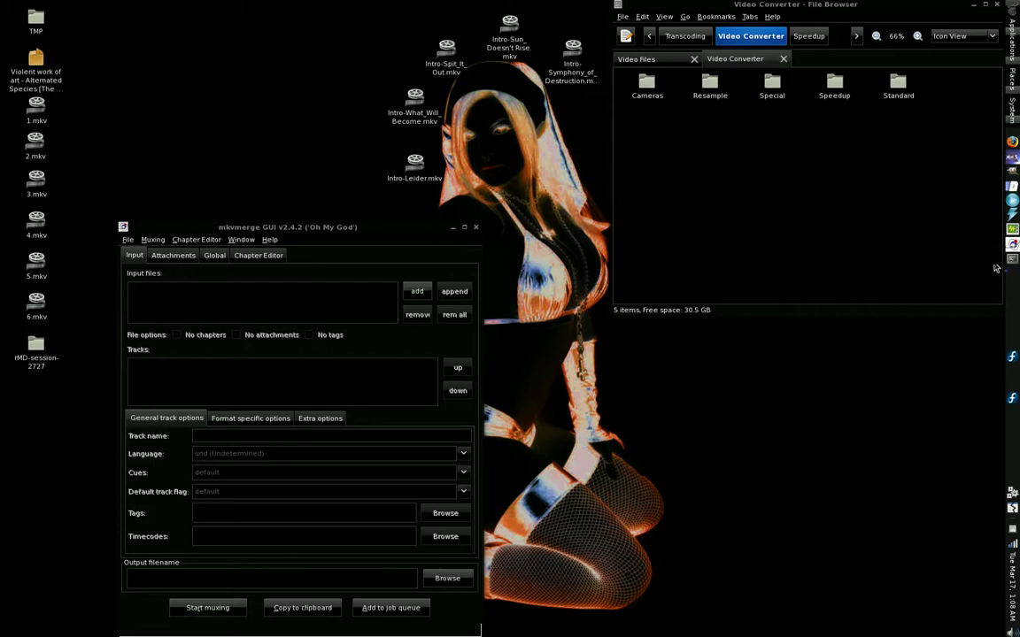
Open a terminal, shift it right, and recall the 1680x1050 x11grab ffmpeg command to Desktop/foo.avi
key("ctrl+alt+t")
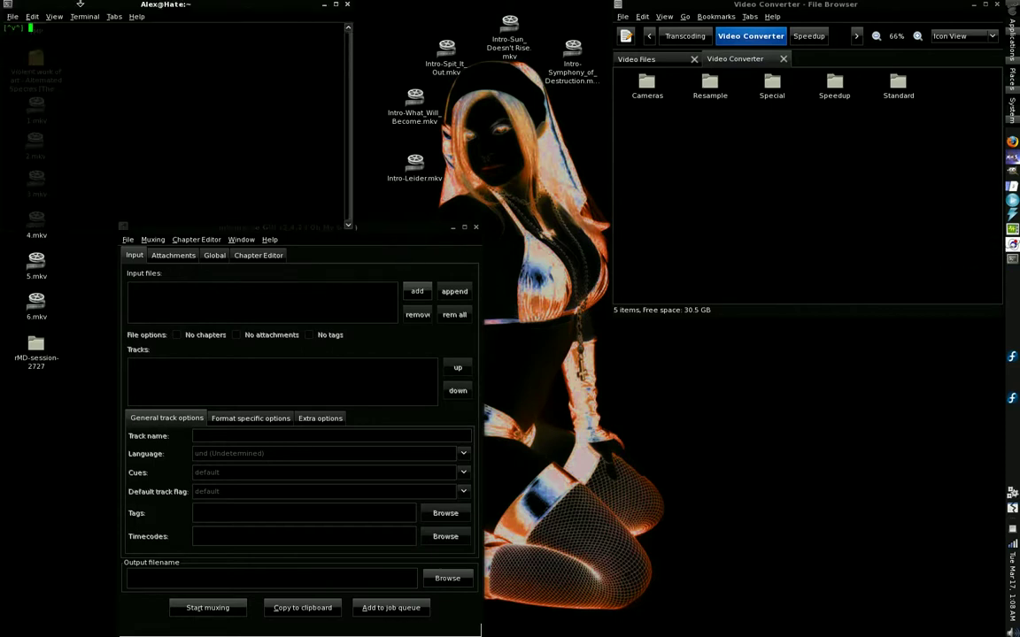
left_click_drag(104, 8, 208, 8)
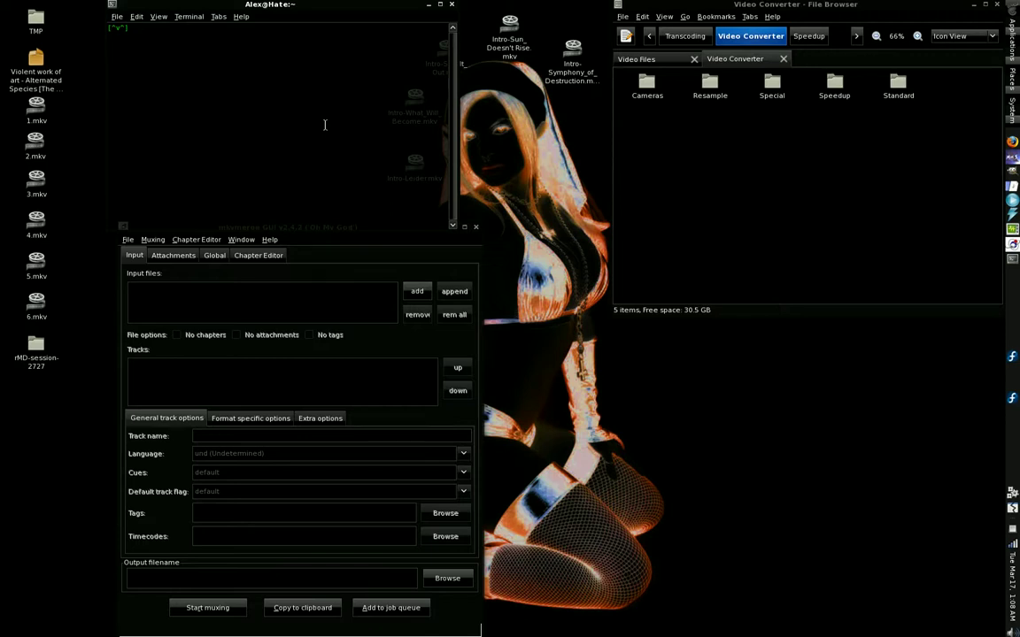
key("Up")
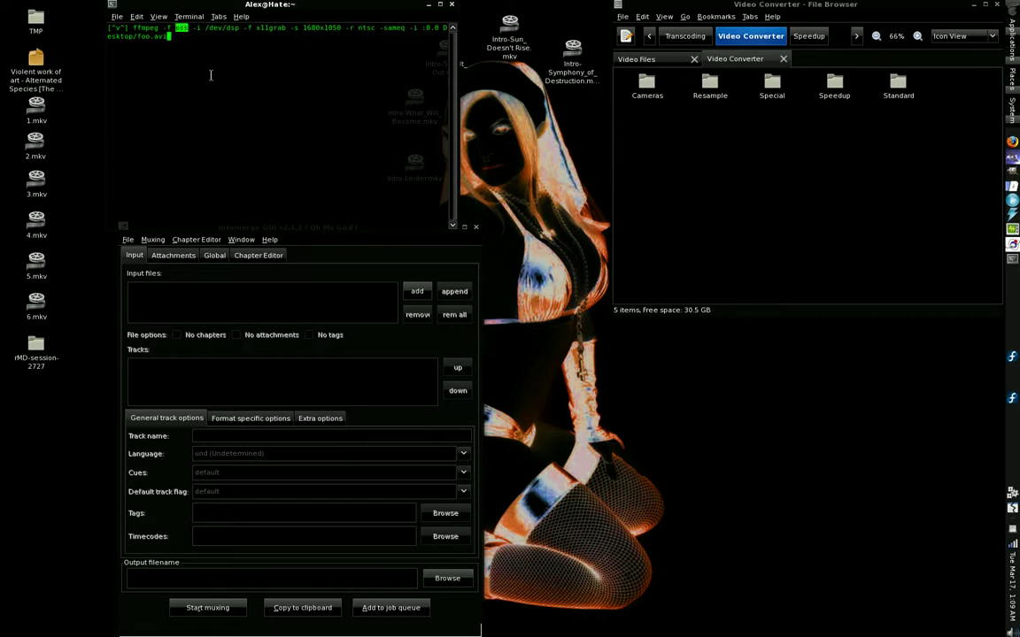
double_click(181, 28)
double_click(198, 28)
left_click_drag(196, 28, 238, 29)
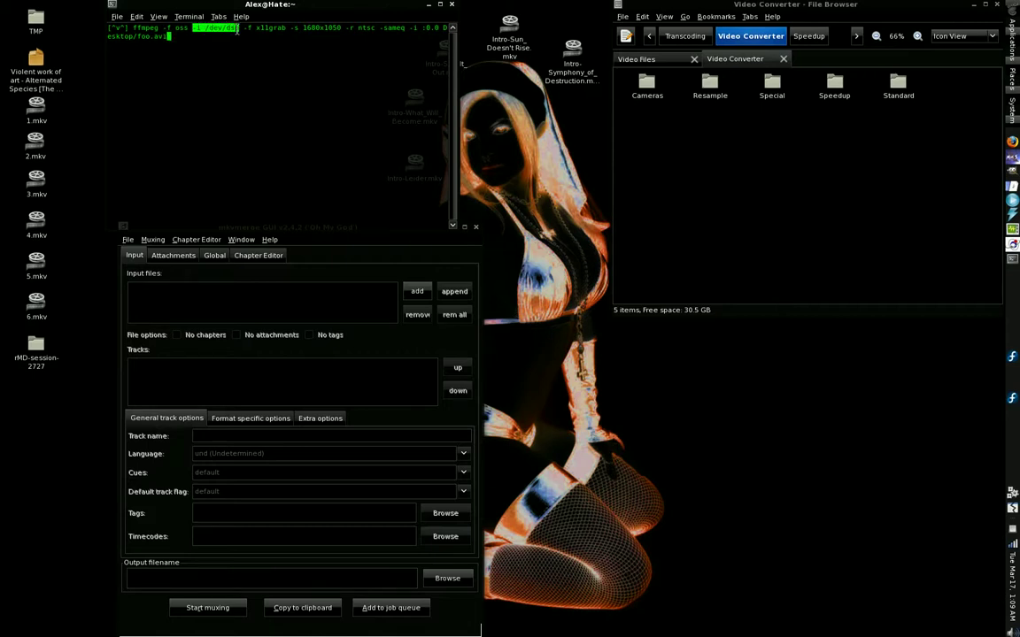
triple_click(253, 101)
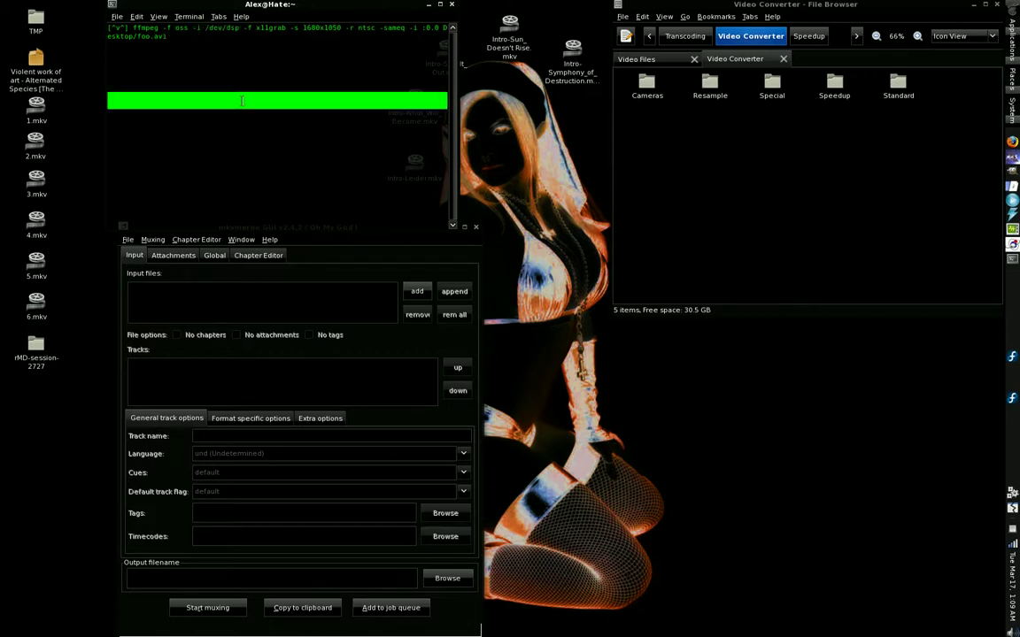
left_click(251, 80)
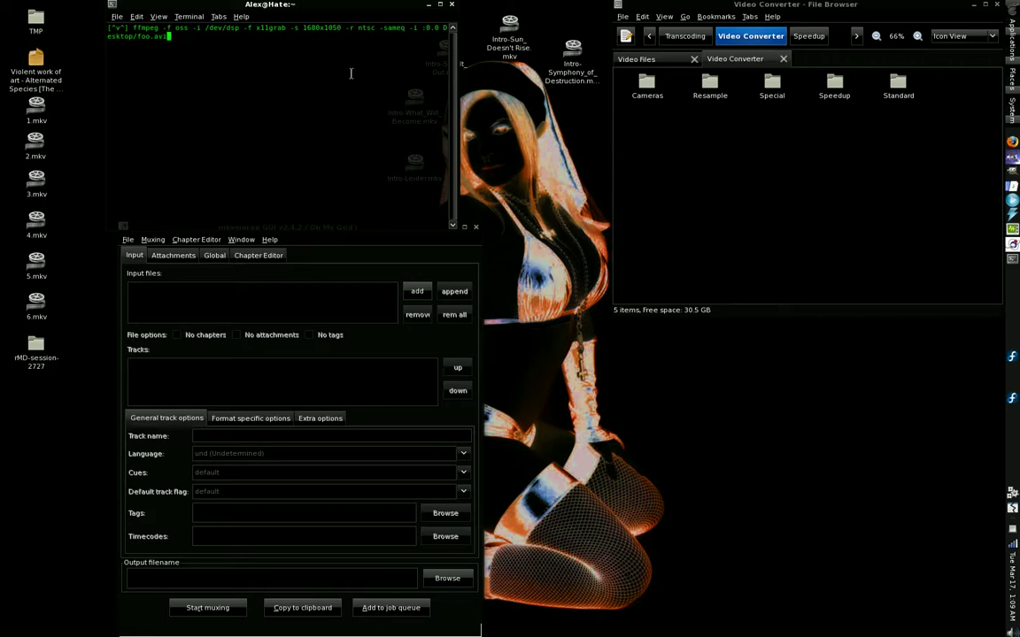
left_click_drag(303, 27, 339, 32)
key("BackSpace")
left_click(351, 72)
left_click_drag(343, 28, 364, 34)
left_click(369, 28)
double_click(368, 29)
left_click(355, 46)
triple_click(395, 30)
left_click(394, 29)
double_click(395, 29)
left_click(409, 28)
mouse_move(409, 28)
left_mouse_down()
mouse_move(434, 27)
mouse_move(424, 31)
left_mouse_up()
left_click(426, 43)
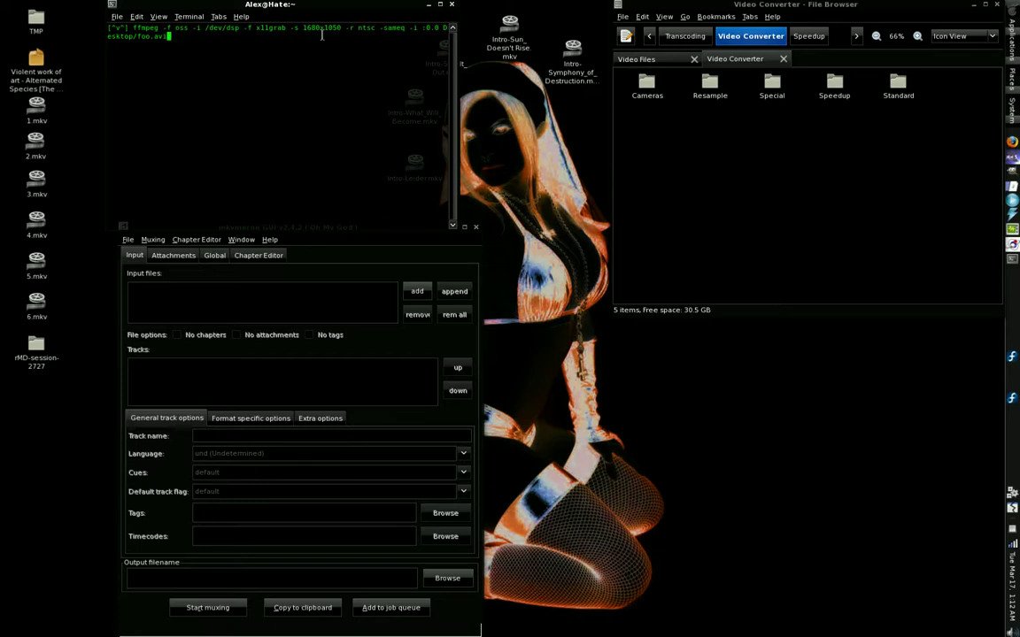
left_click_drag(115, 58, 142, 37)
left_click(146, 36)
Play 1.mkv in VLC and view its codec details: FMP4, 1680x1050, 29.97 fps
right_click(35, 108)
left_click(72, 135)
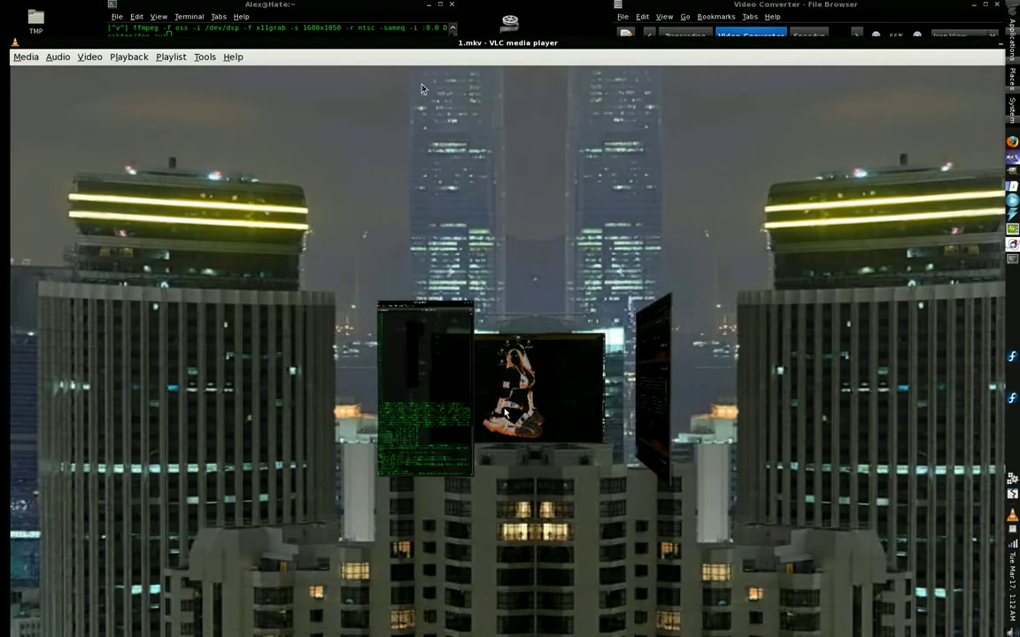
key("ctrl+i")
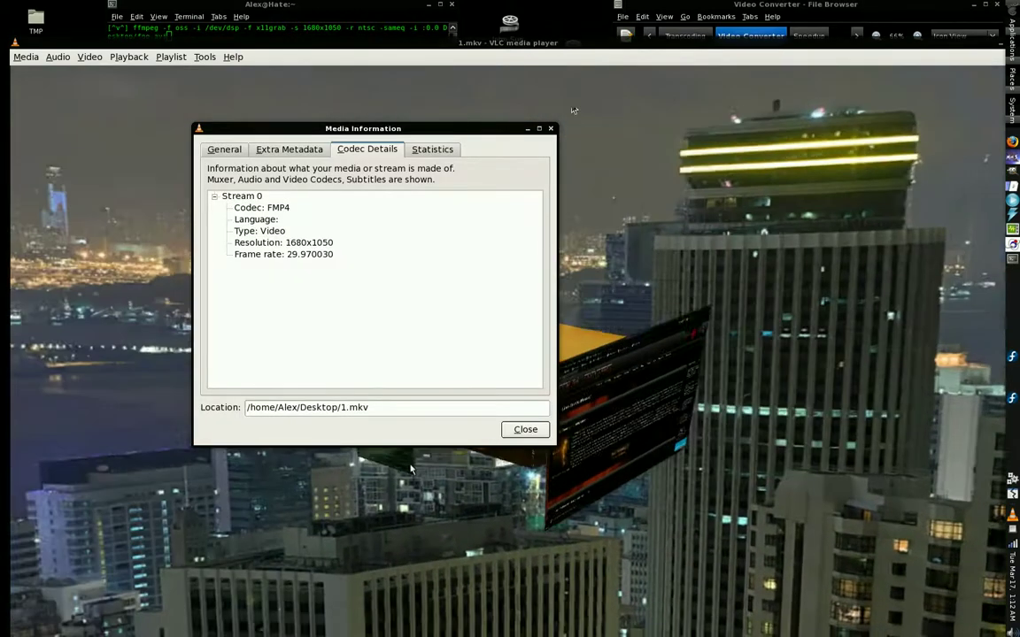
right_click(571, 97)
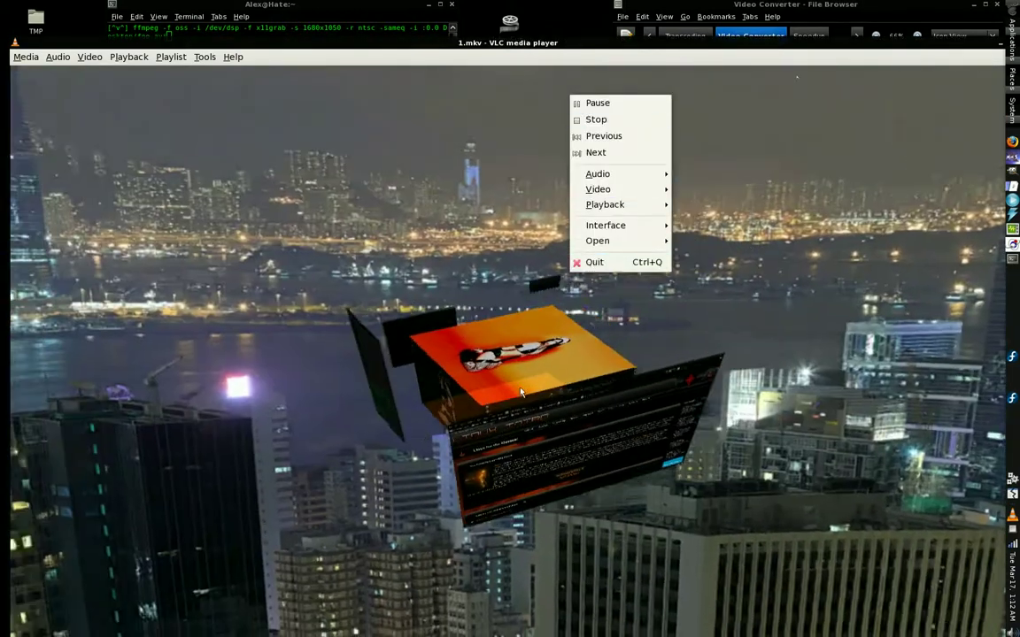
left_click(520, 392)
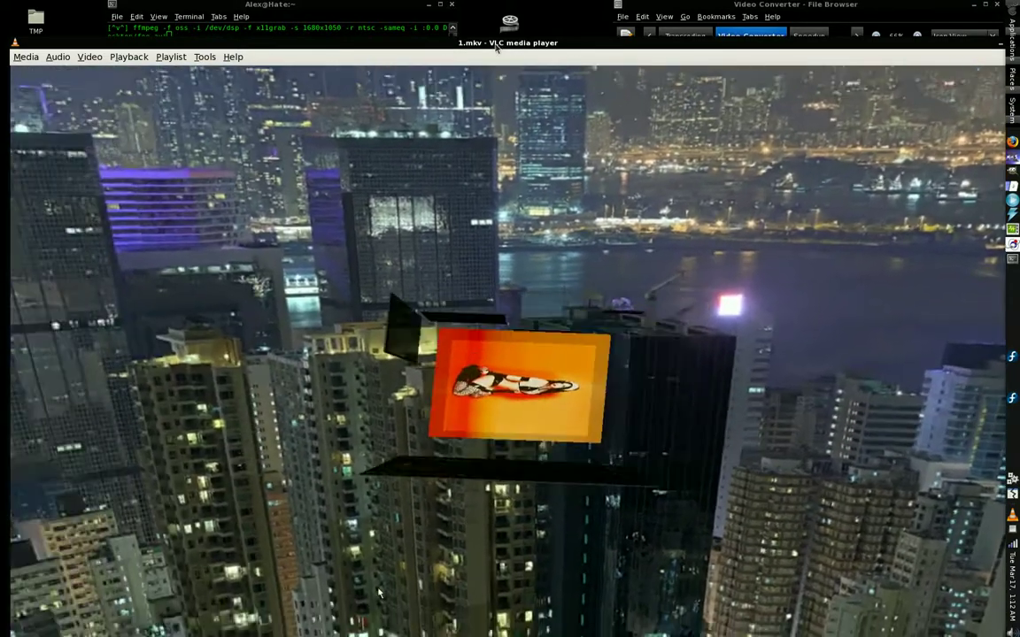
Restore and move VLC aside, stop 1.mkv, then close VLC and its Media Information window
double_click(495, 44)
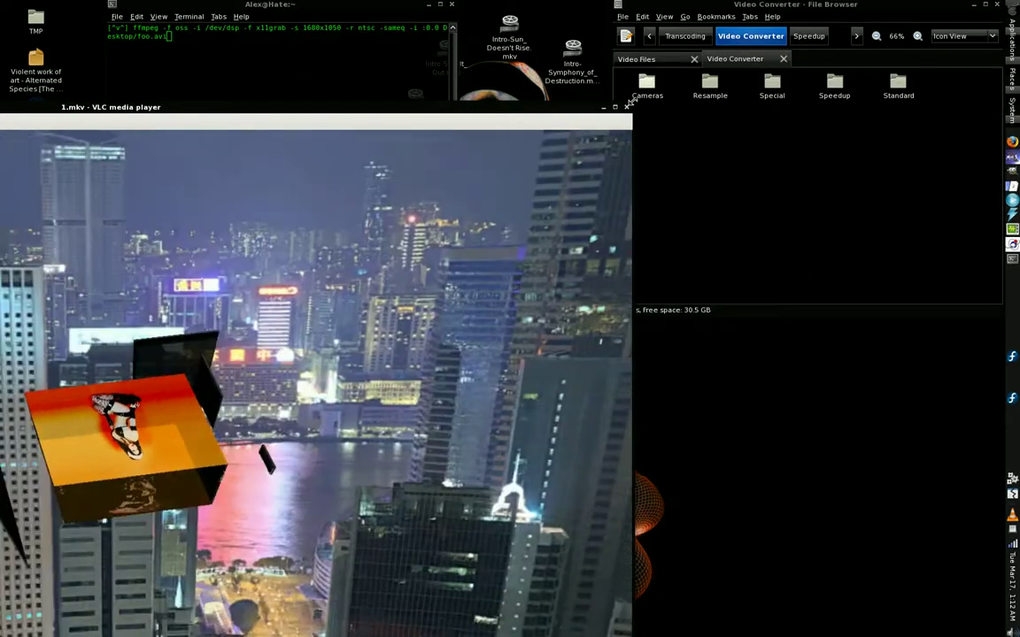
left_click_drag(629, 105, 751, 102)
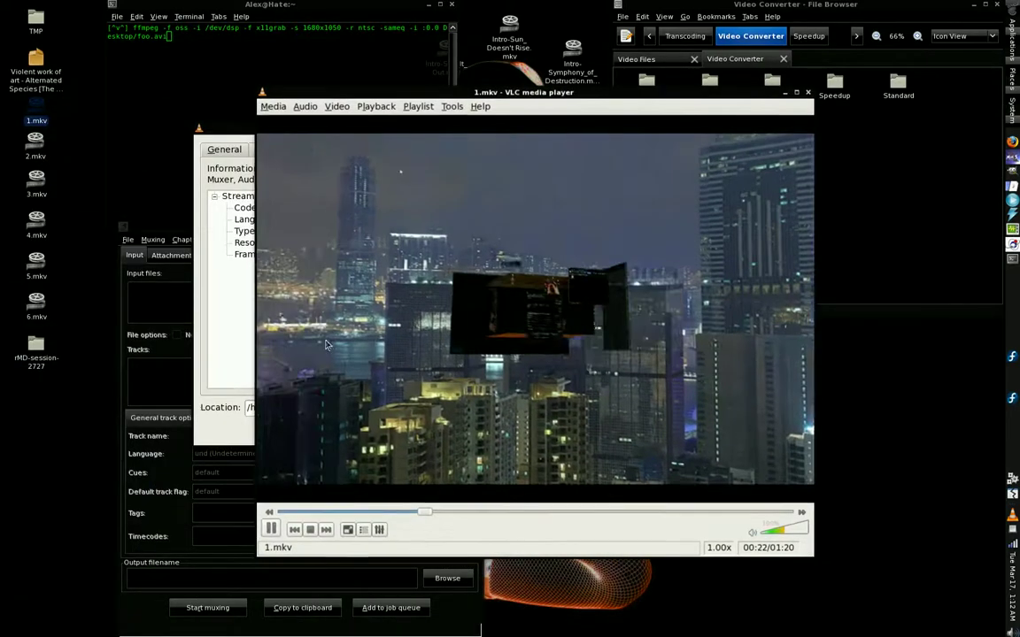
left_click(306, 528)
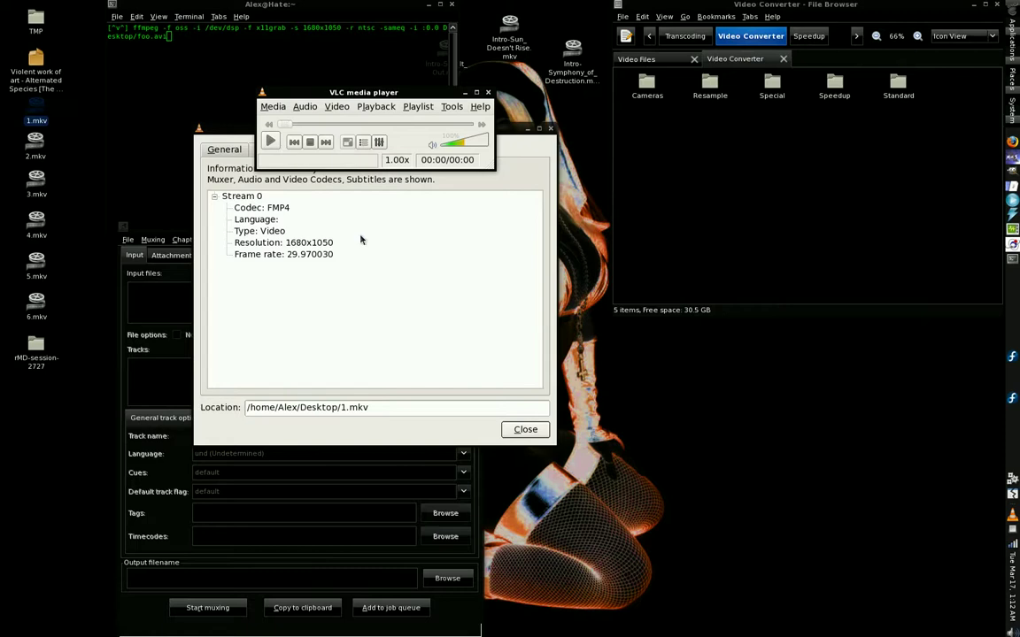
left_click(353, 292)
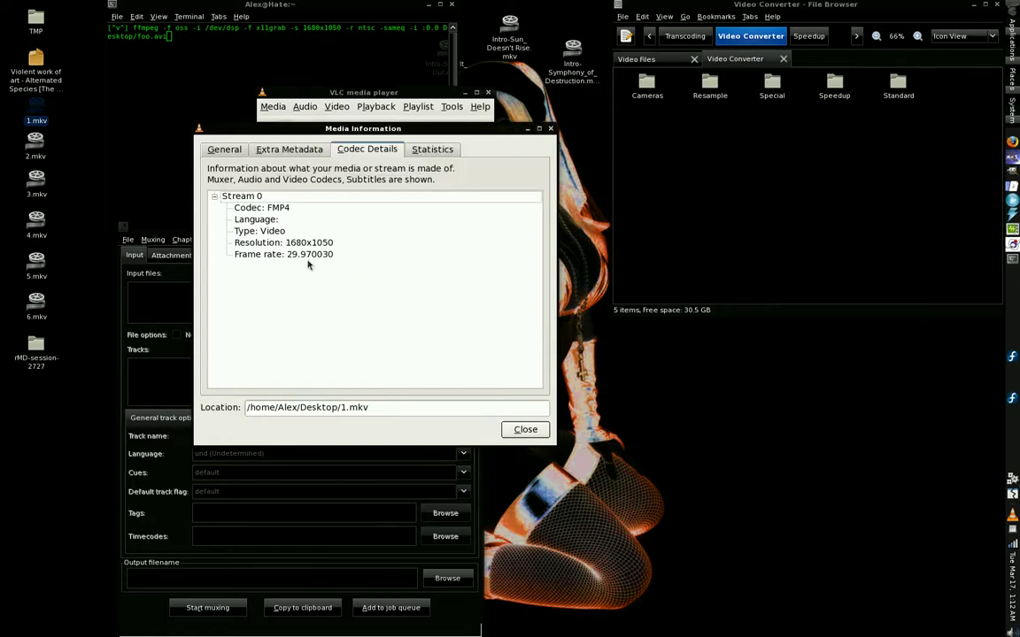
left_click(489, 93)
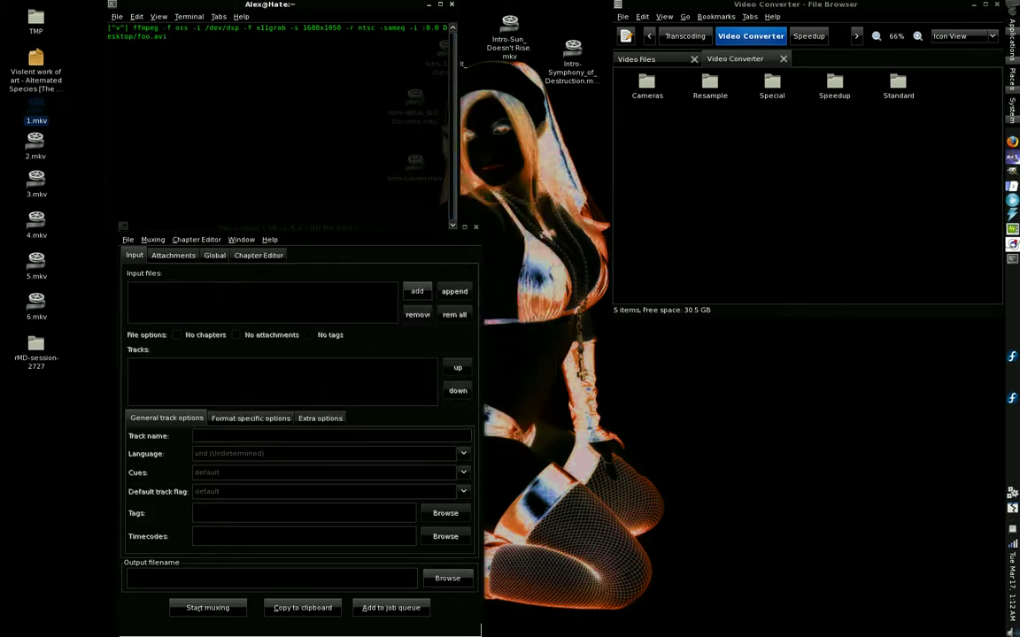
Play 1.mkv in MPlayer, resize its video window to show the controls, then close it
double_click(35, 113)
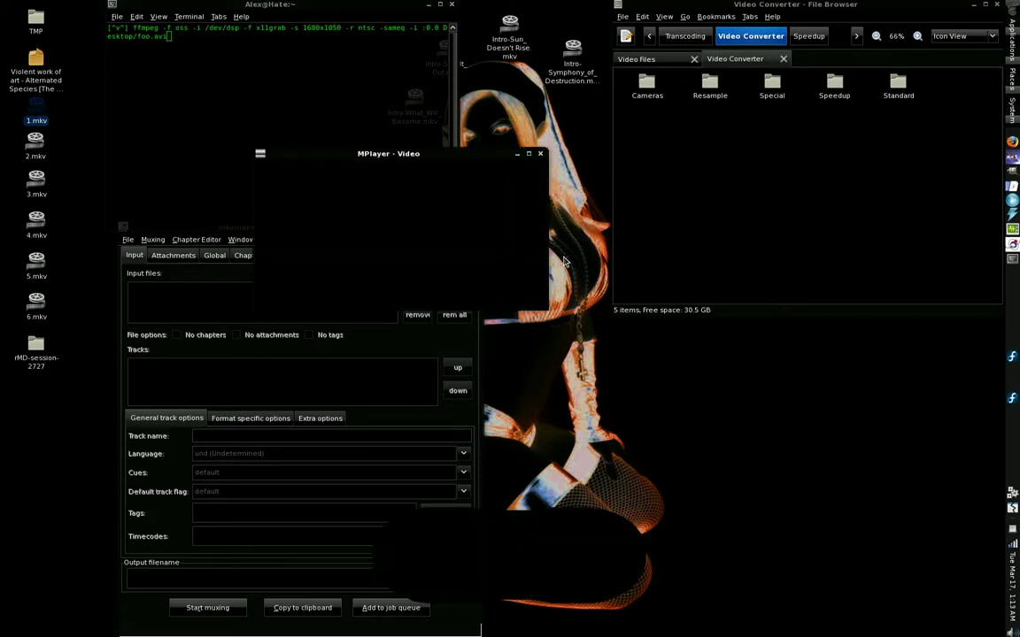
right_click(531, 206)
left_click(542, 353)
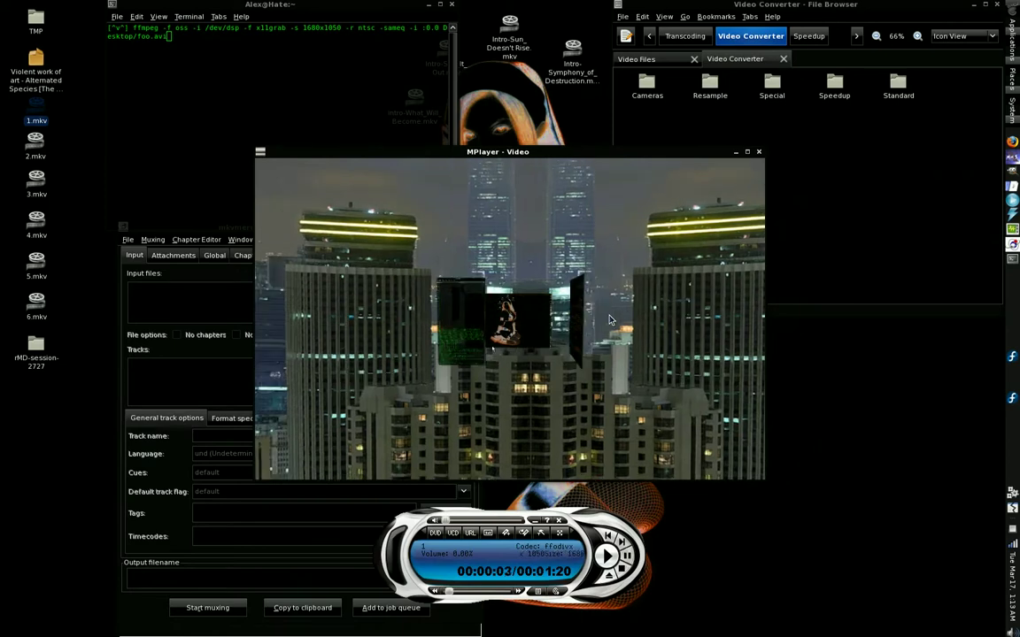
left_click(759, 152)
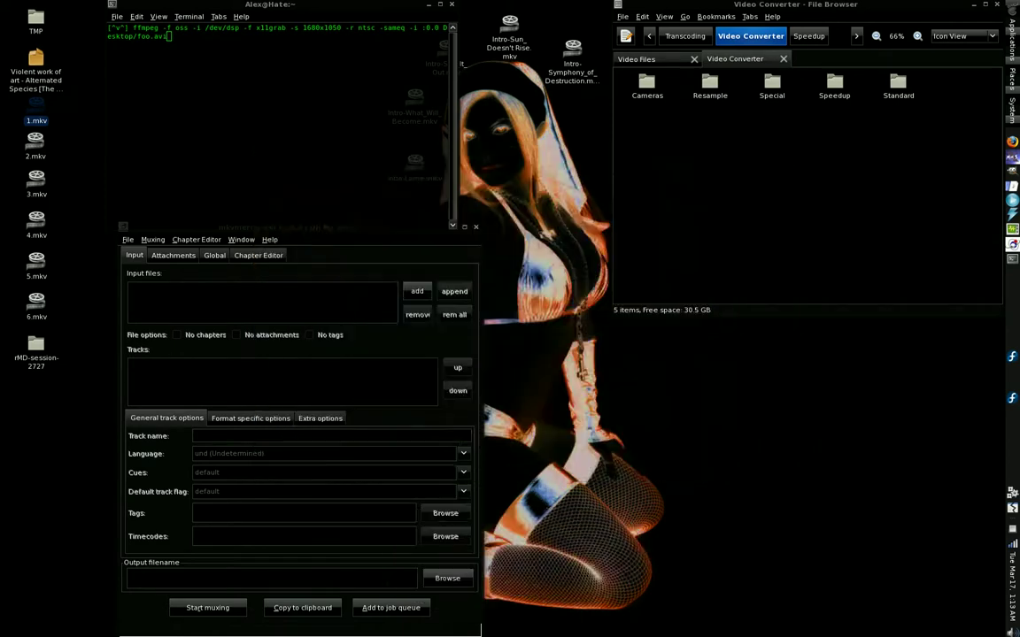
right_click(40, 113)
left_click(89, 134)
right_click(358, 175)
mouse_move(416, 265)
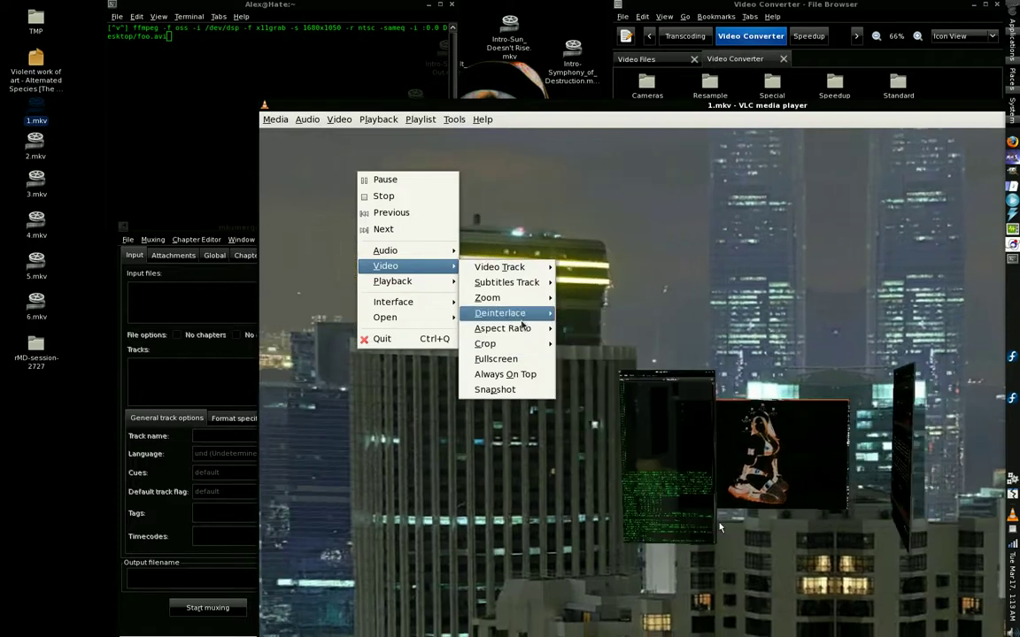
mouse_move(522, 301)
left_click(580, 299)
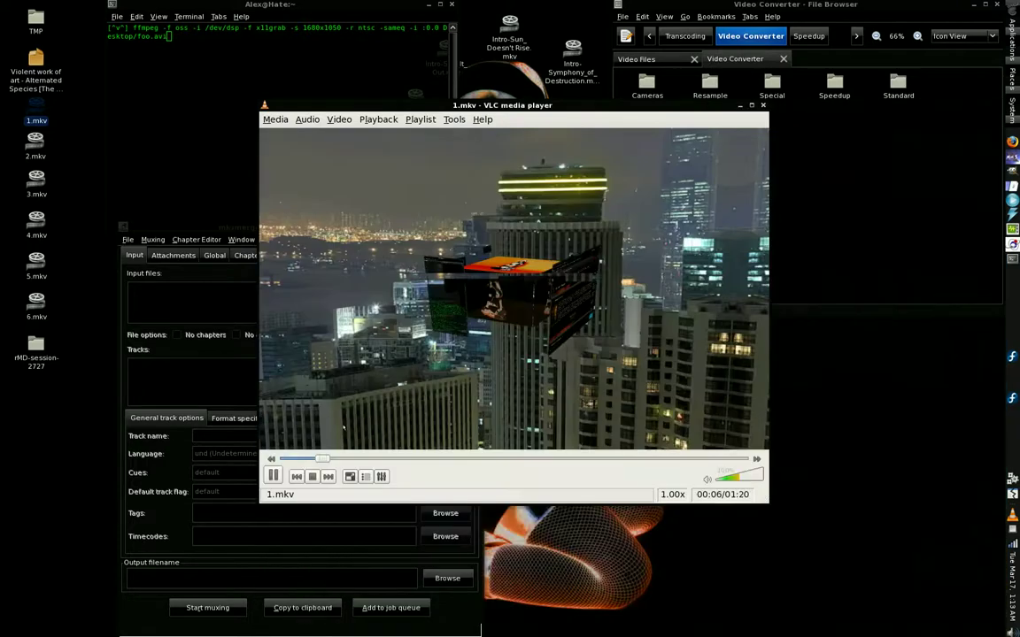
left_click(339, 119)
left_click(301, 112)
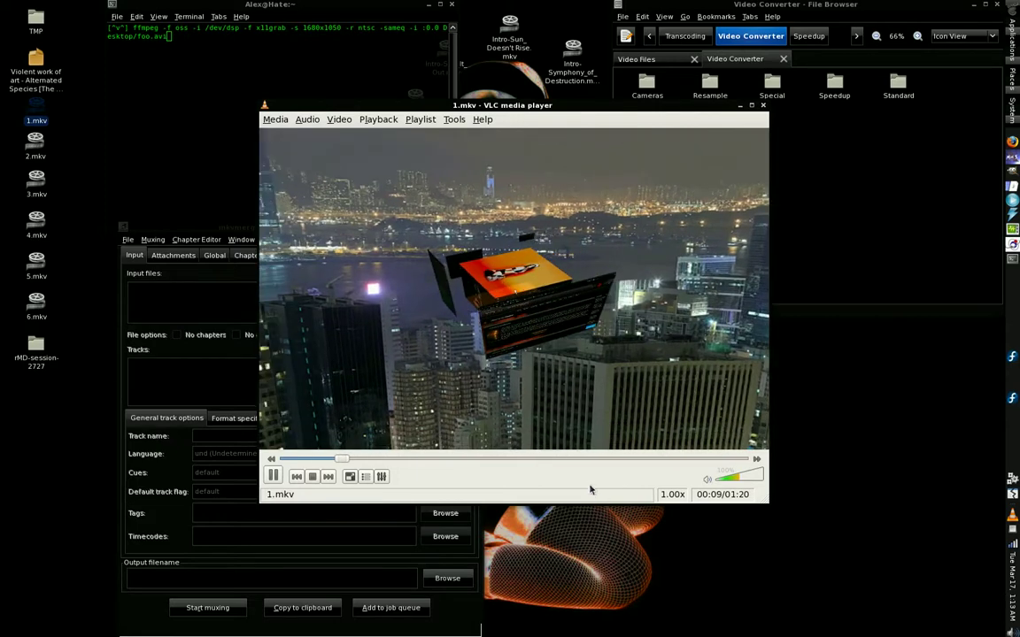
key("ctrl+j")
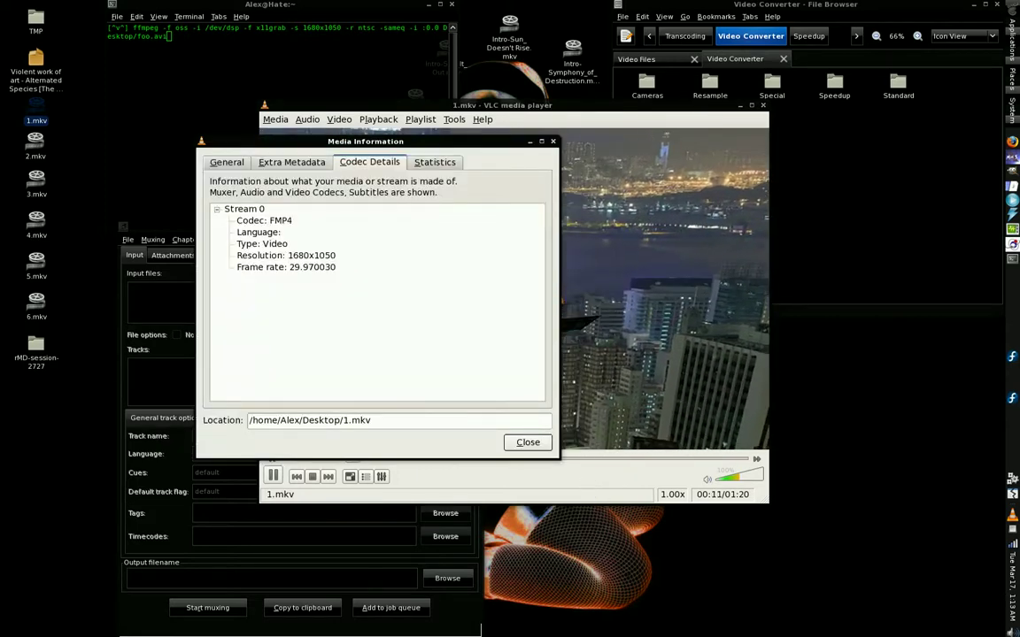
left_click(363, 231)
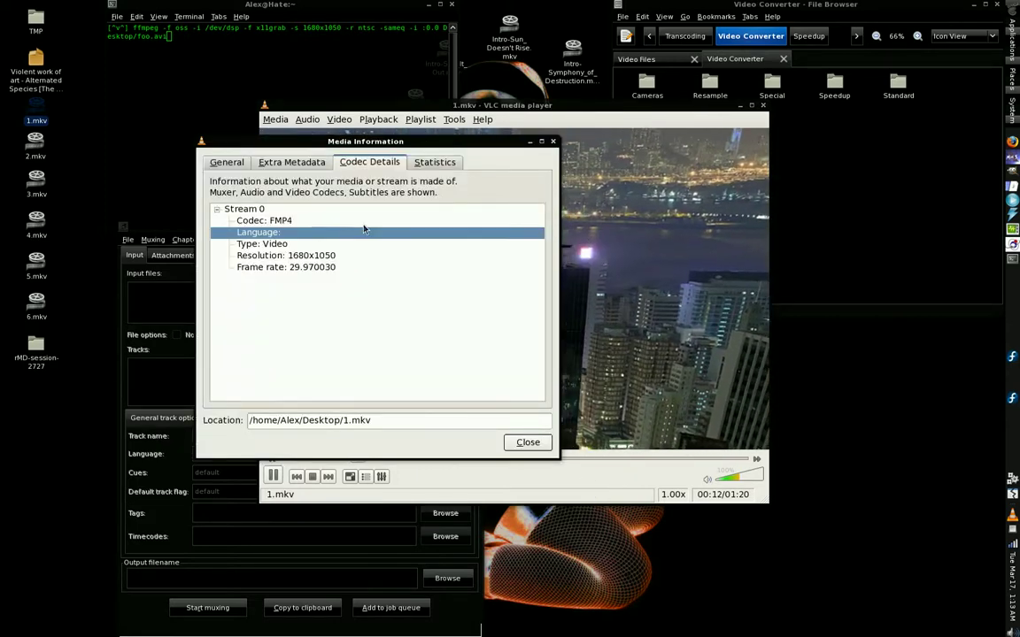
left_click(763, 106)
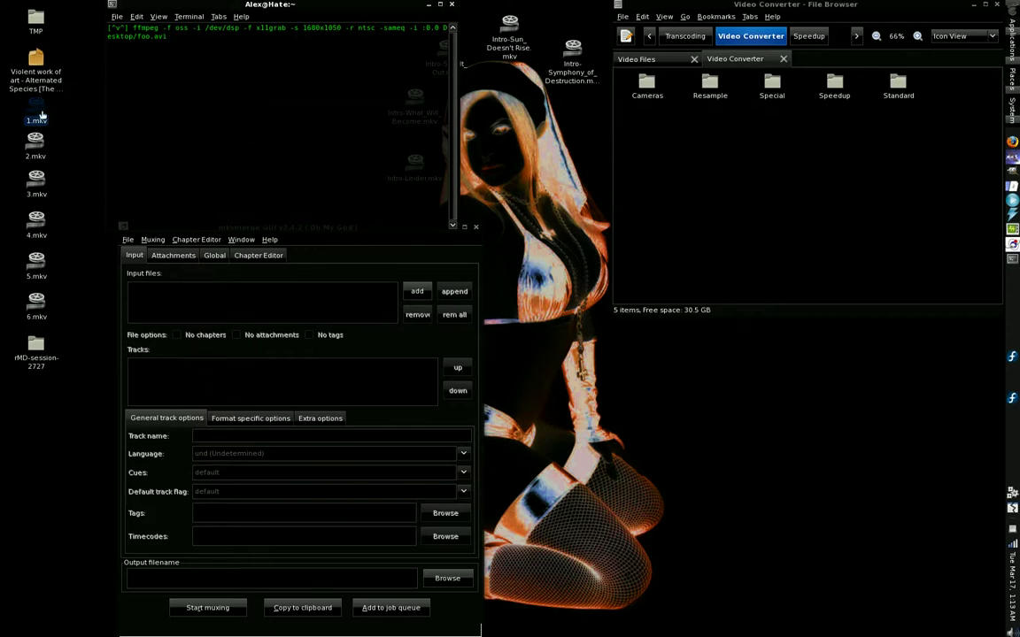
left_click_drag(10, 112, 69, 122)
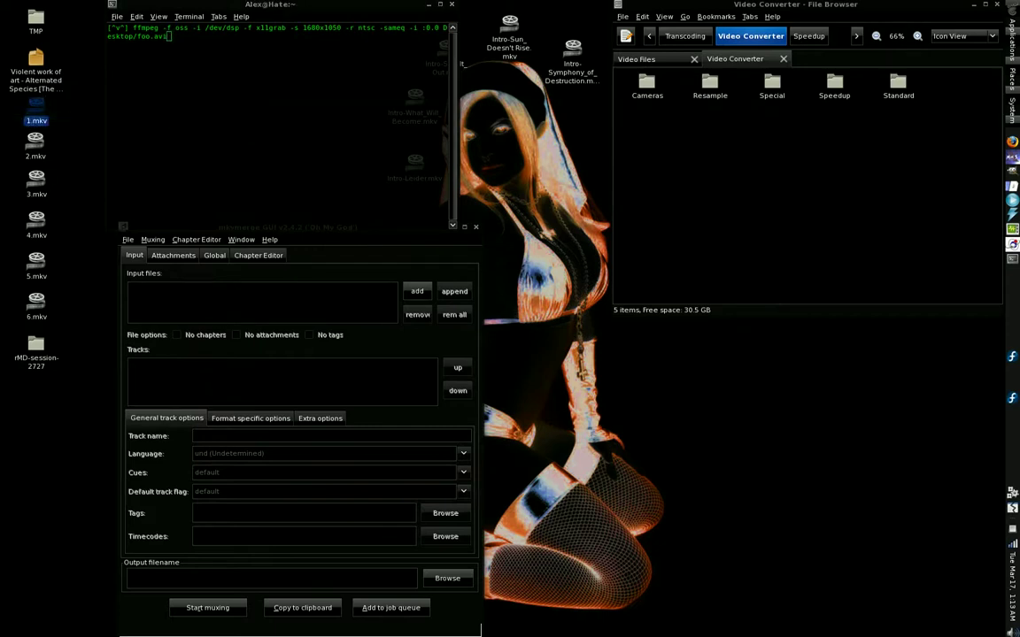
double_click(35, 146)
left_click(478, 315)
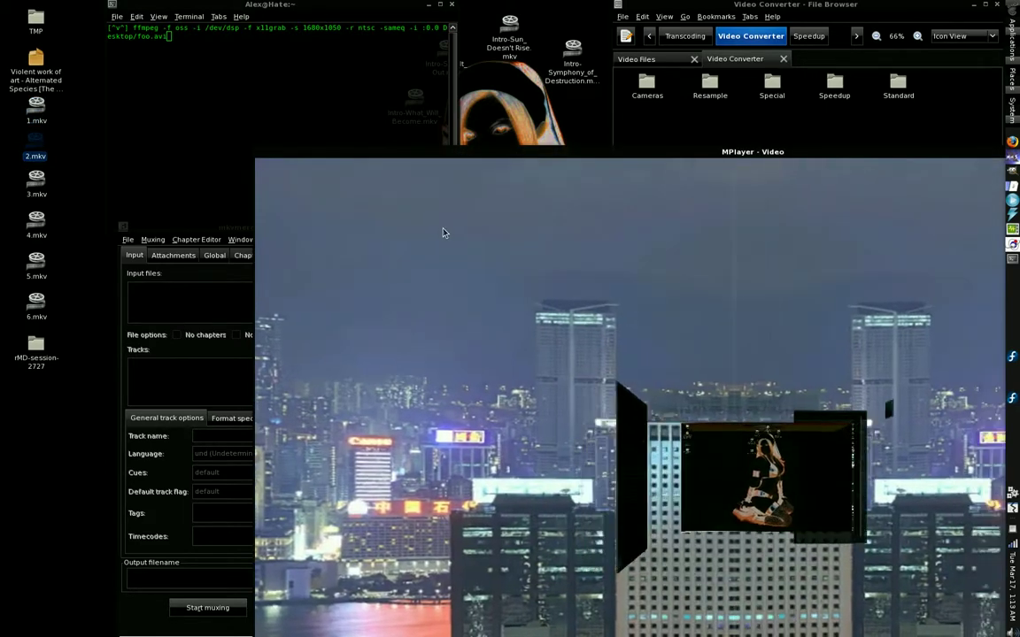
right_click(444, 232)
left_click(487, 396)
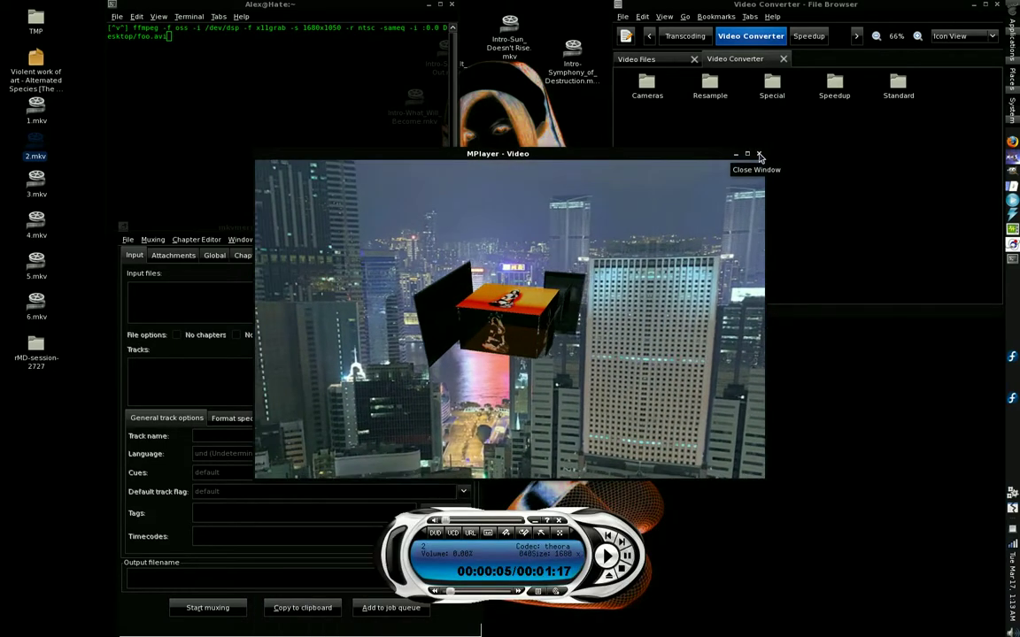
left_click(759, 156)
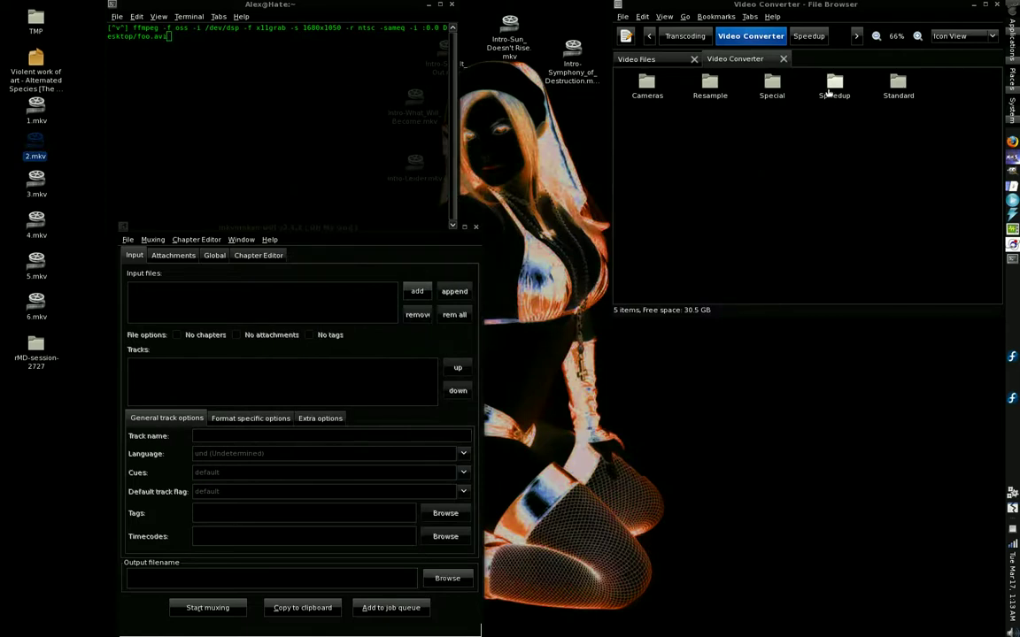
left_click(1012, 37)
mouse_move(946, 26)
mouse_move(956, 7)
left_click(752, 167)
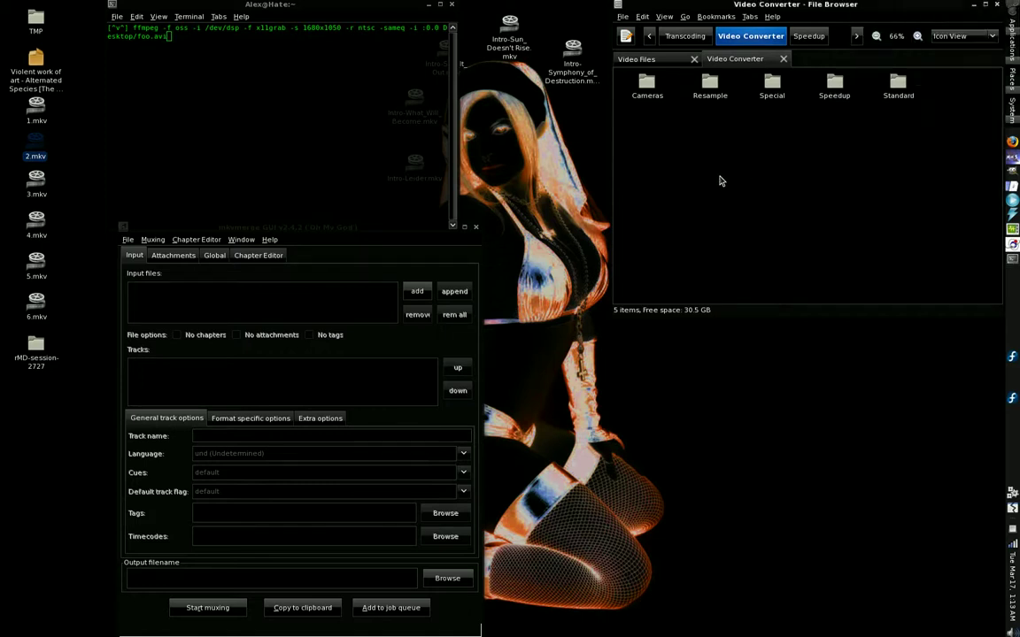
right_click(32, 152)
left_click(60, 158)
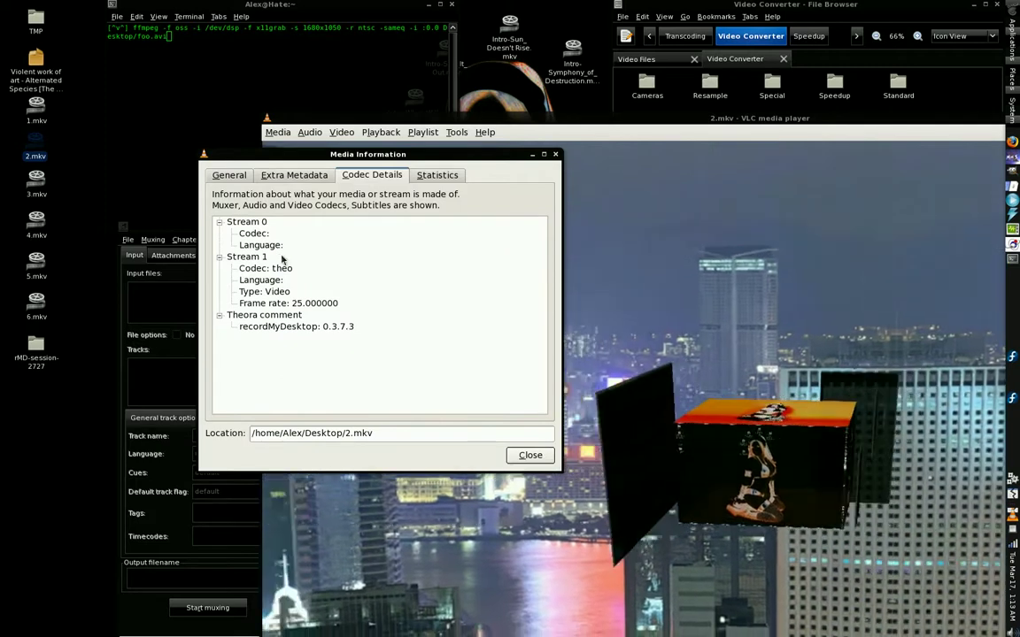
left_click(334, 267)
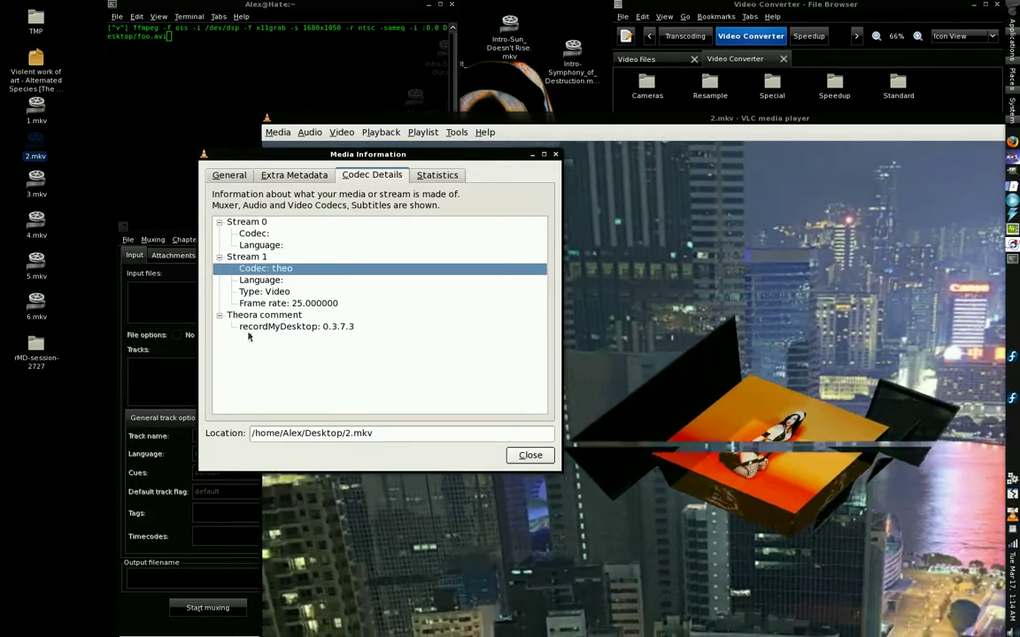
left_click(555, 154)
left_click(278, 132)
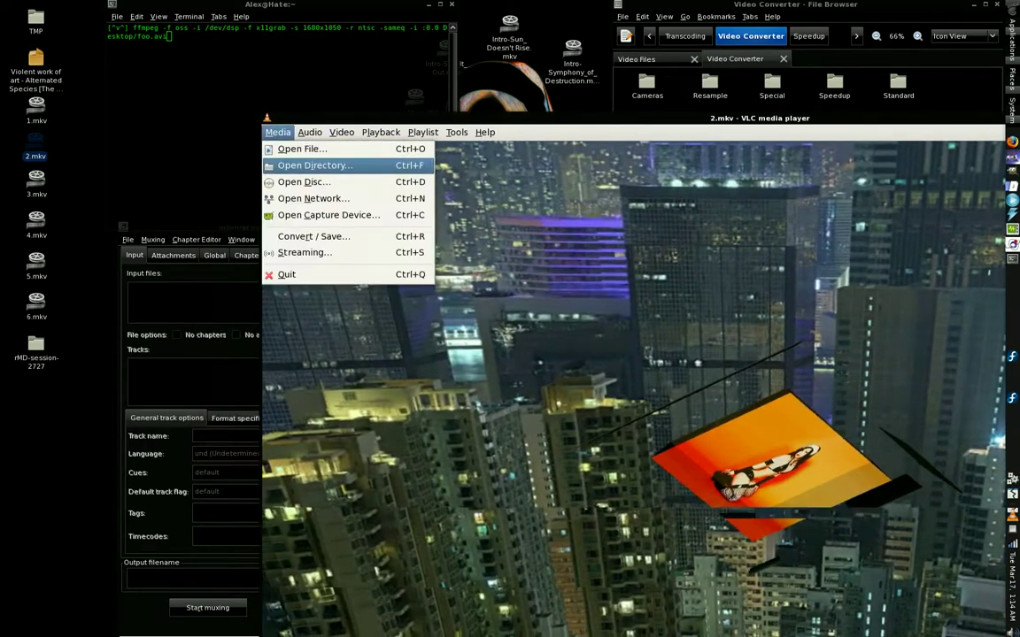
left_click(285, 272)
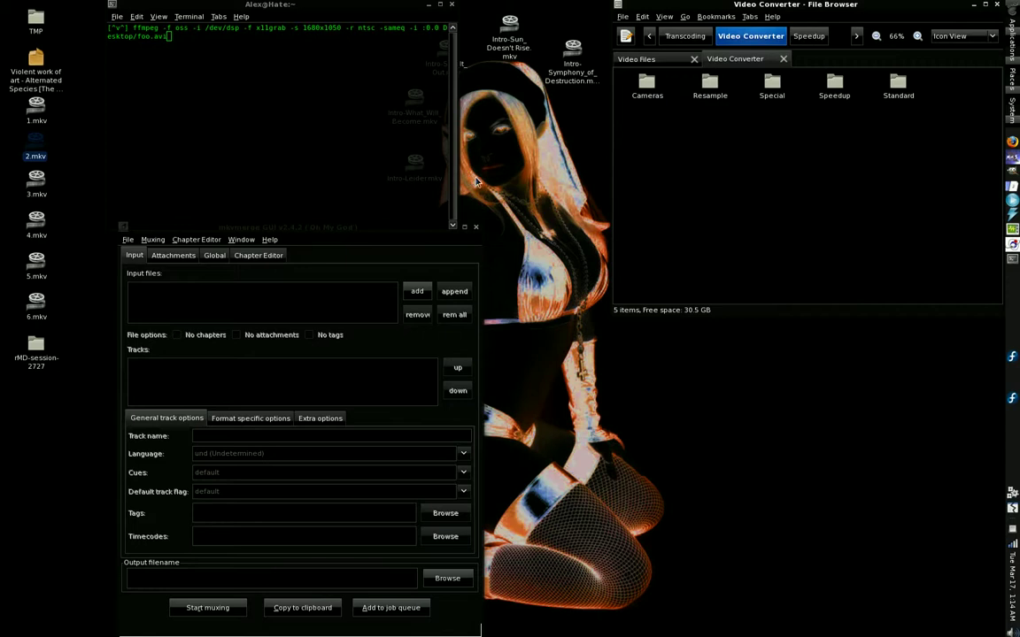
left_click(522, 171)
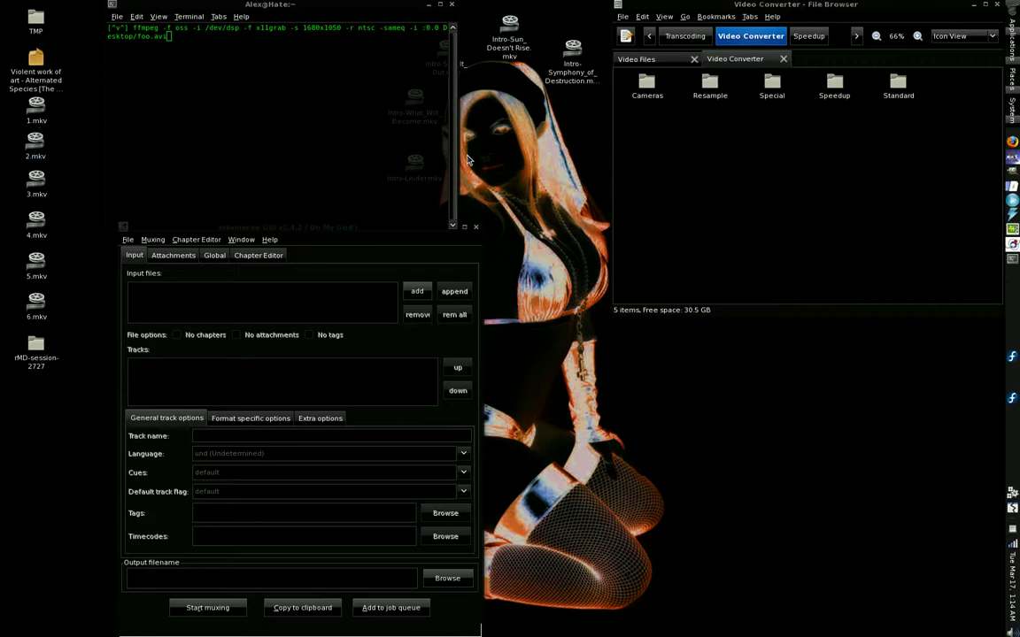
left_click_drag(63, 98, 7, 145)
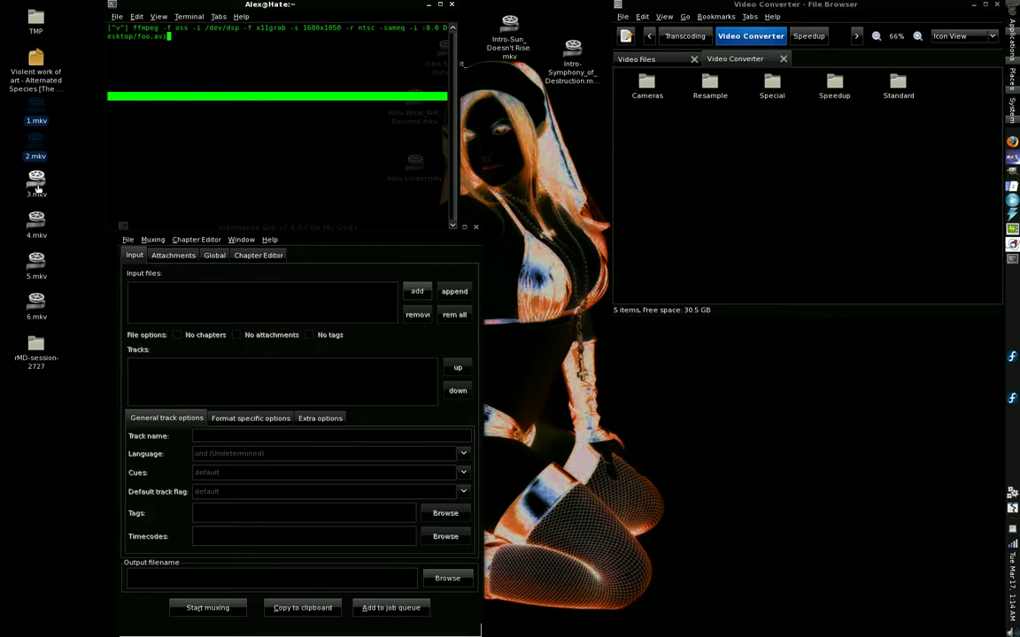
left_click_drag(72, 114, 2, 315)
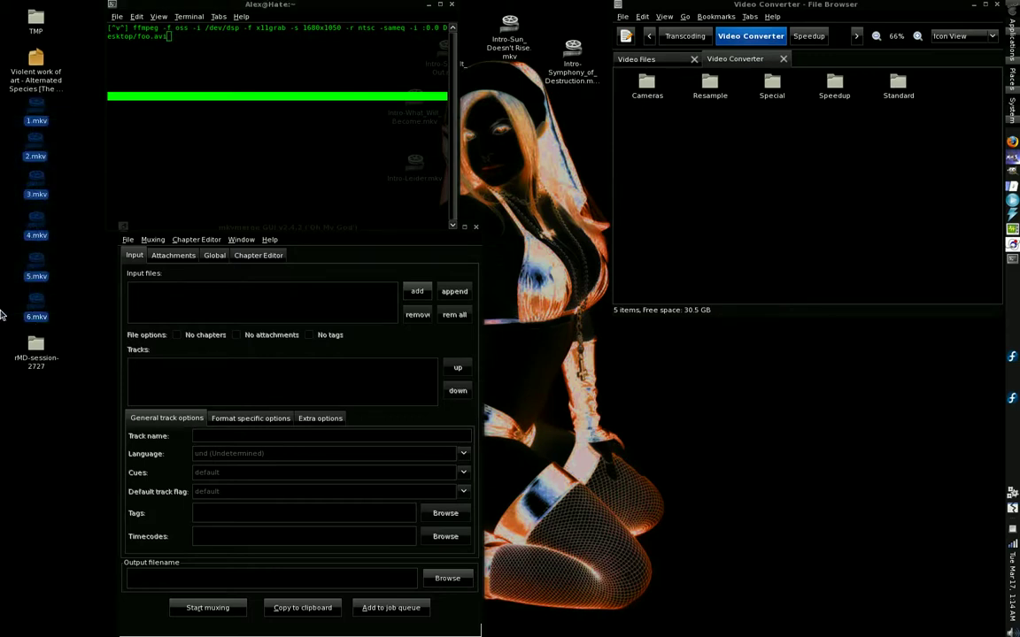
left_click(561, 168)
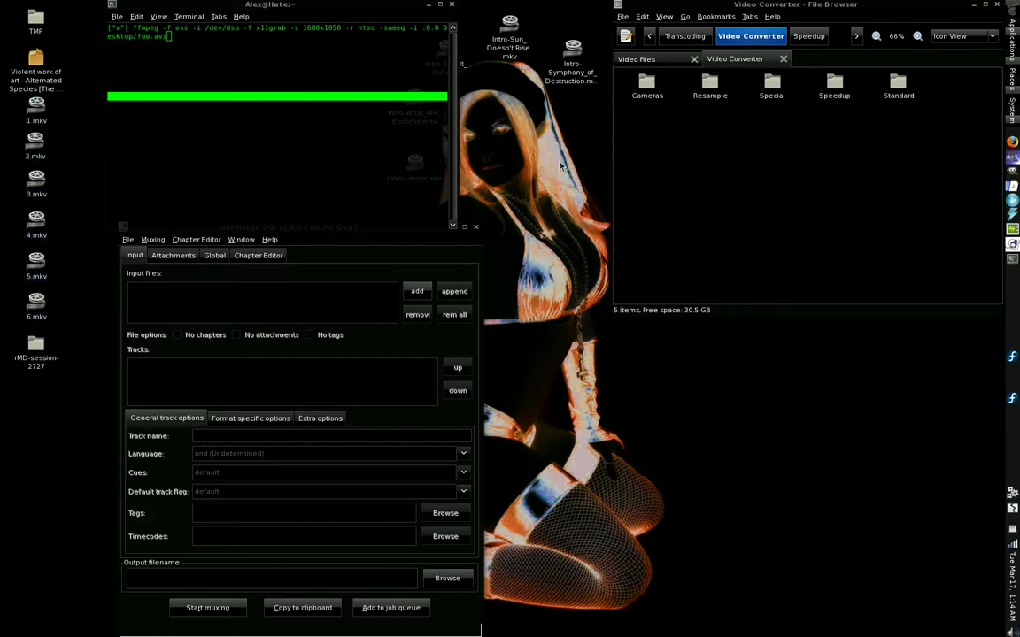